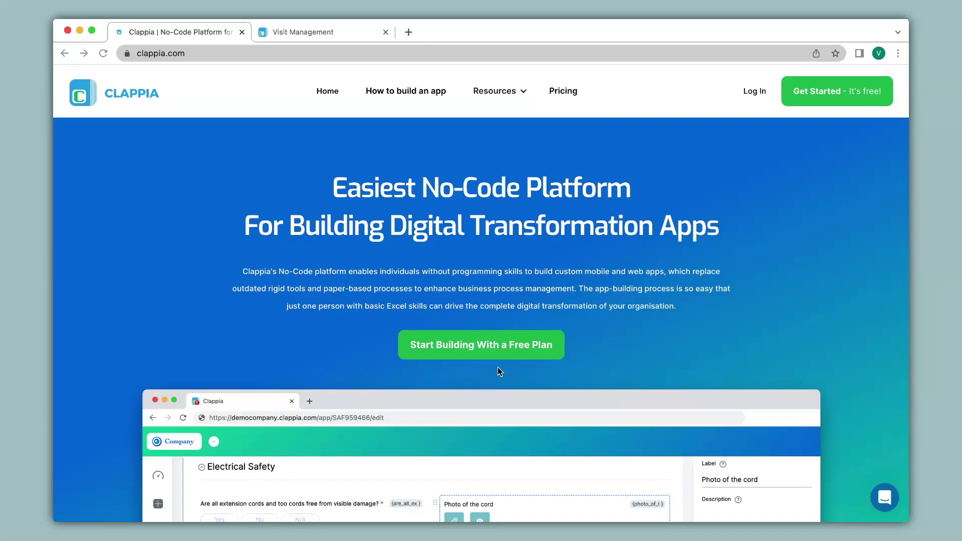
Switch from the Clappia homepage to the Visit Management app's Visitor Entry form
scroll(497, 368, "down", 3)
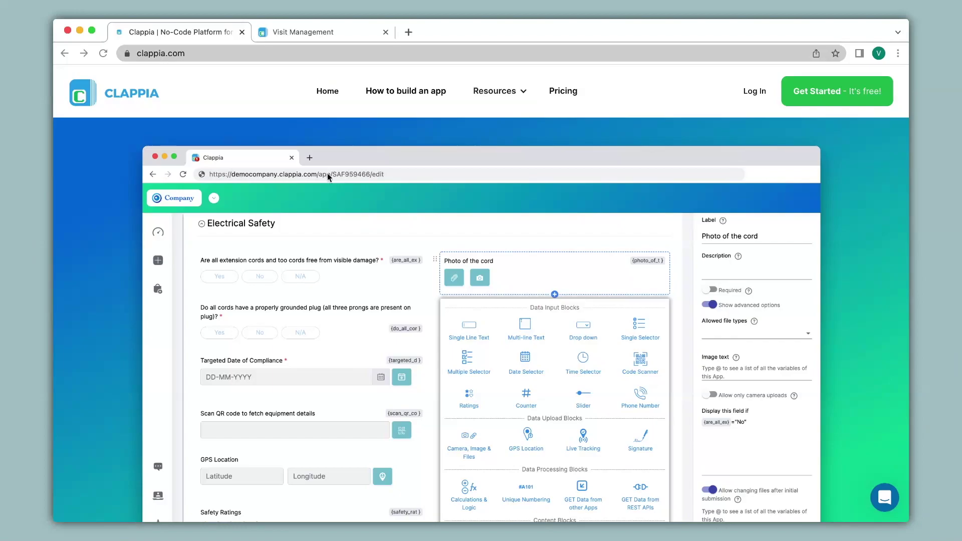
left_click(327, 38)
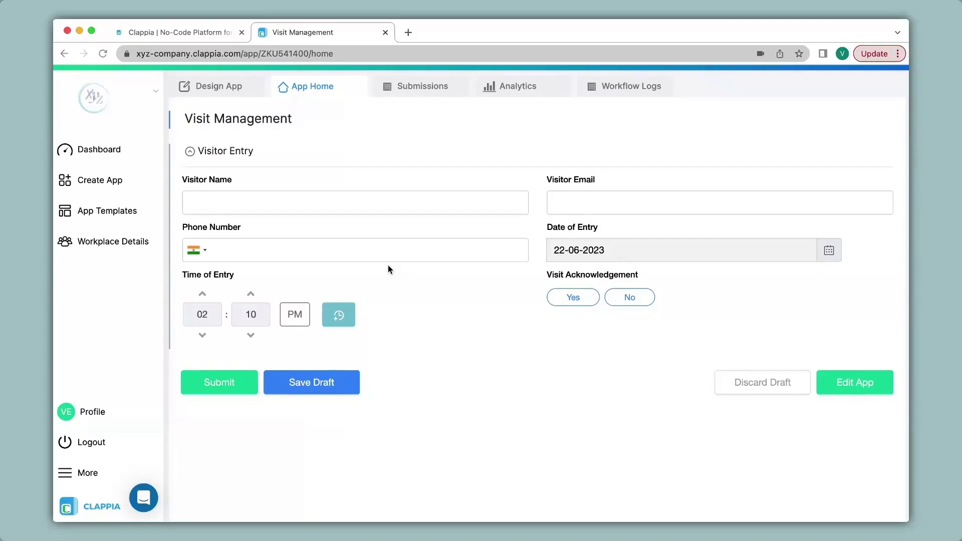
In Design App, insert a Code Scanner field under Time of Entry and select it
left_click(217, 87)
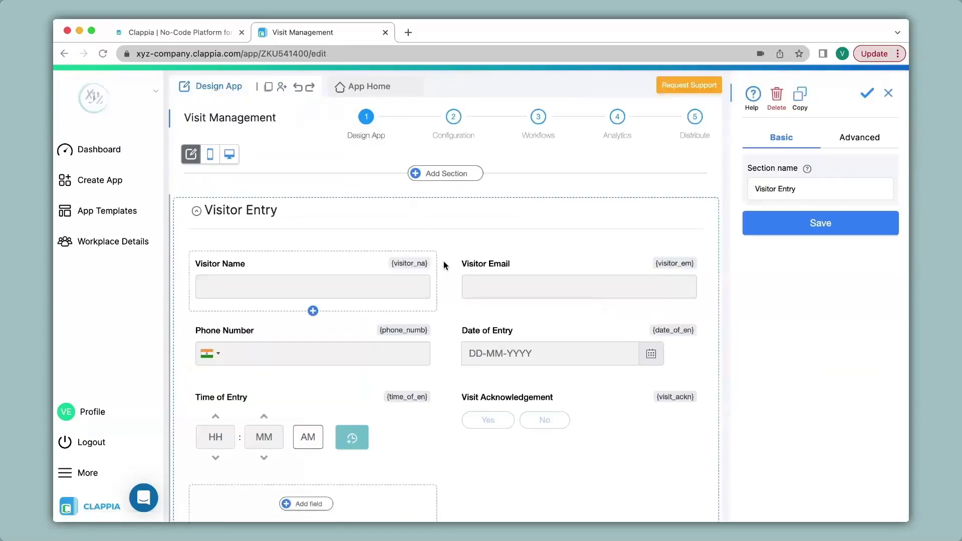
scroll(444, 265, "down", 5)
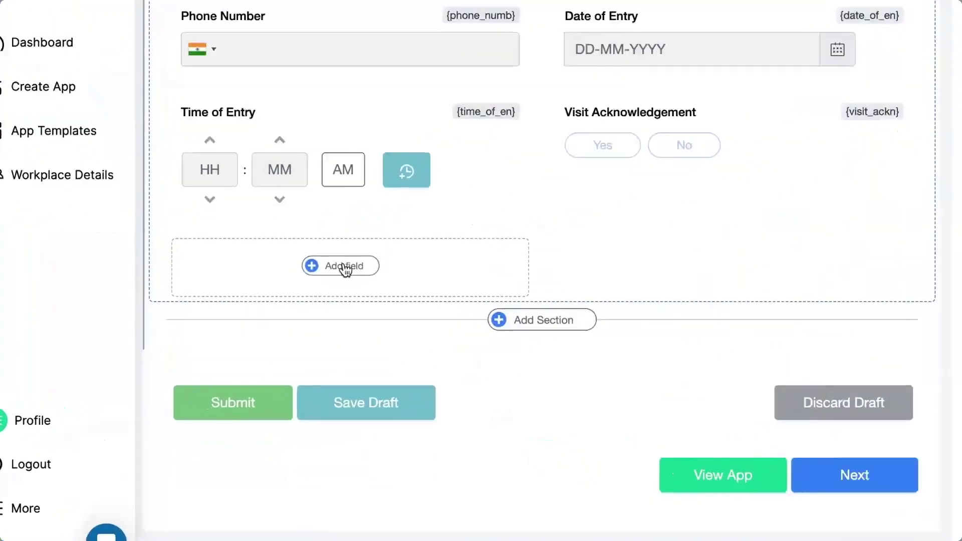
left_click(345, 269)
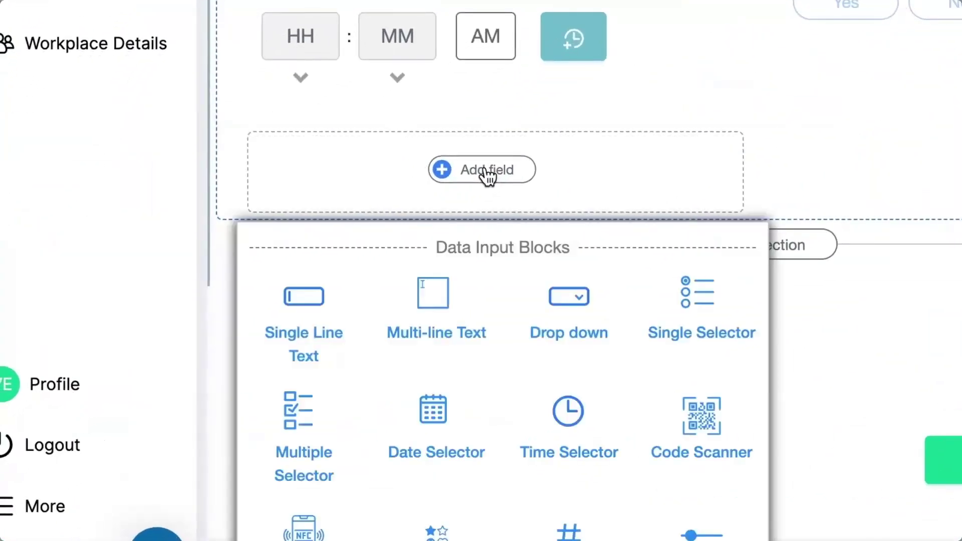
left_click(708, 420)
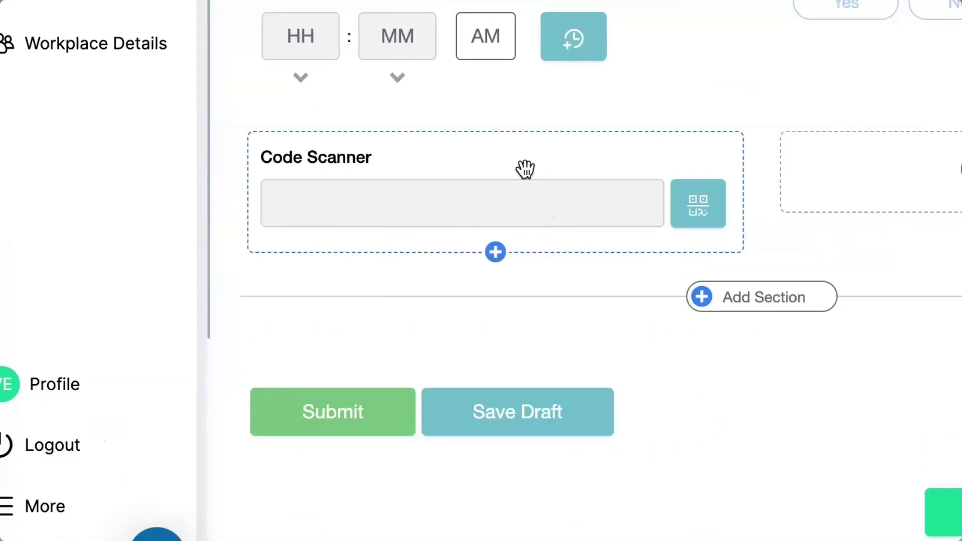
left_click(525, 169)
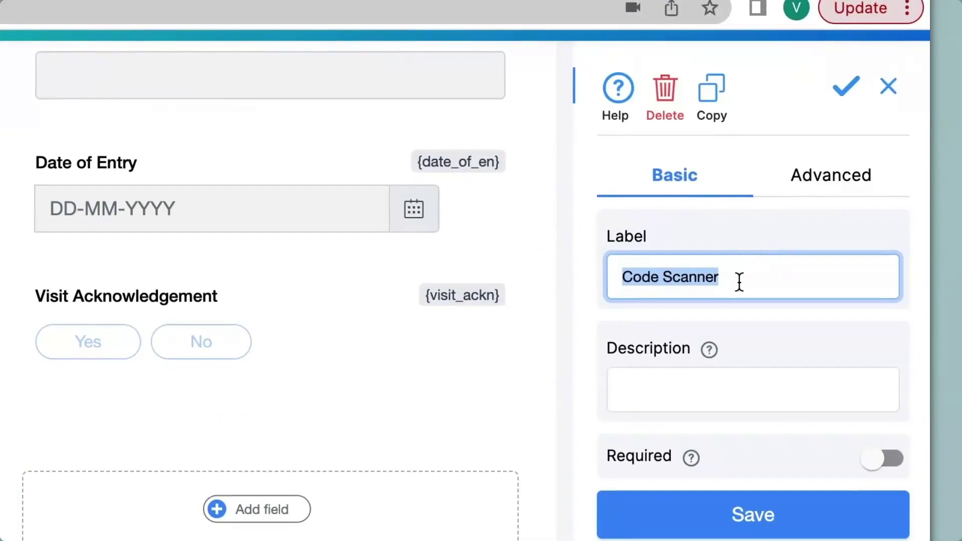
Label the scanner field 'Purpose of Visit' with a scan-the-security-code description and save
type("Purpose of Visit")
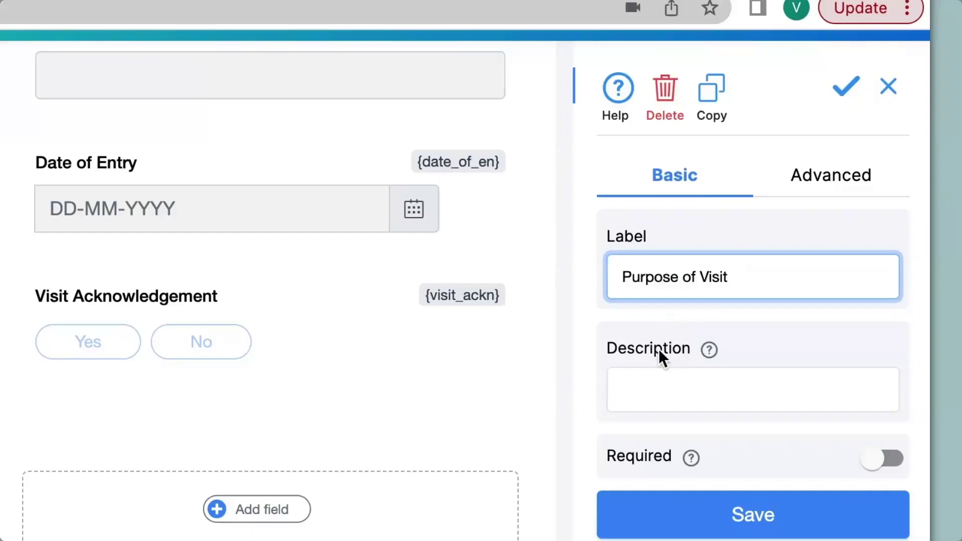
left_click(663, 388)
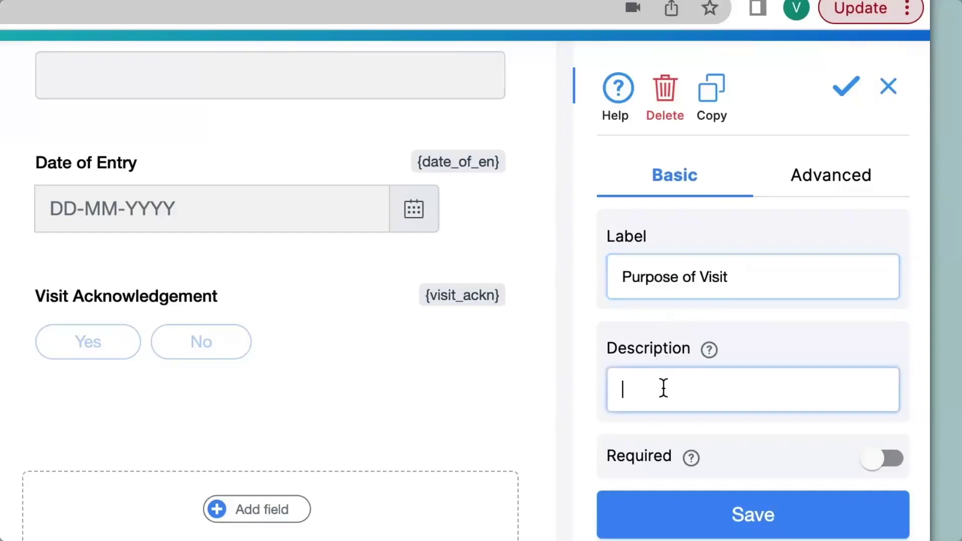
type("Please scan the code provided by security")
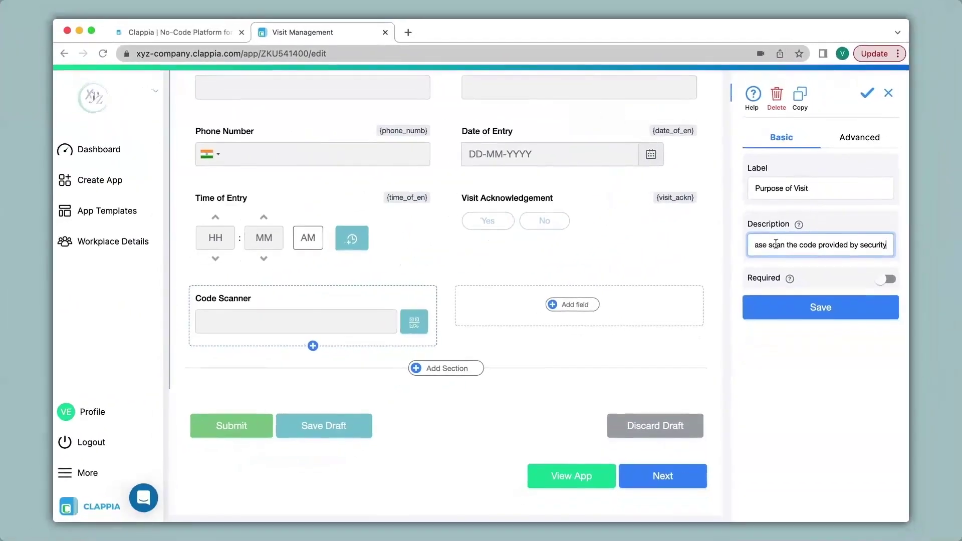
left_click(797, 307)
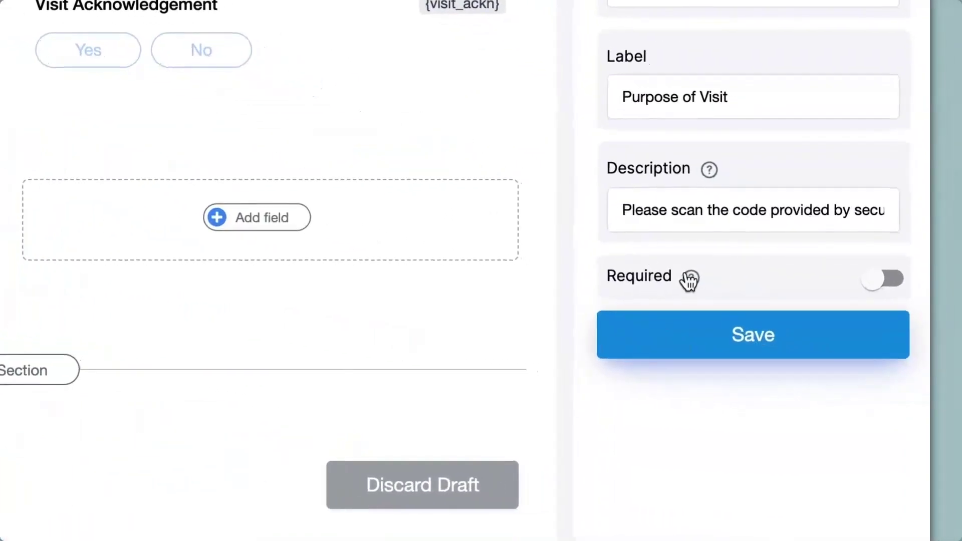
Mark the Purpose of Visit field as required and save
mouse_move(692, 279)
left_click(874, 288)
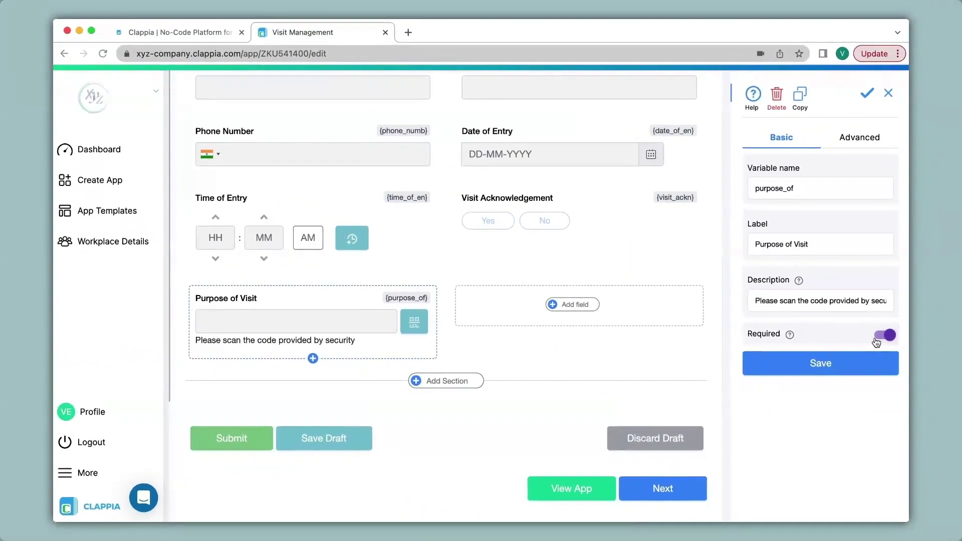
left_click(829, 364)
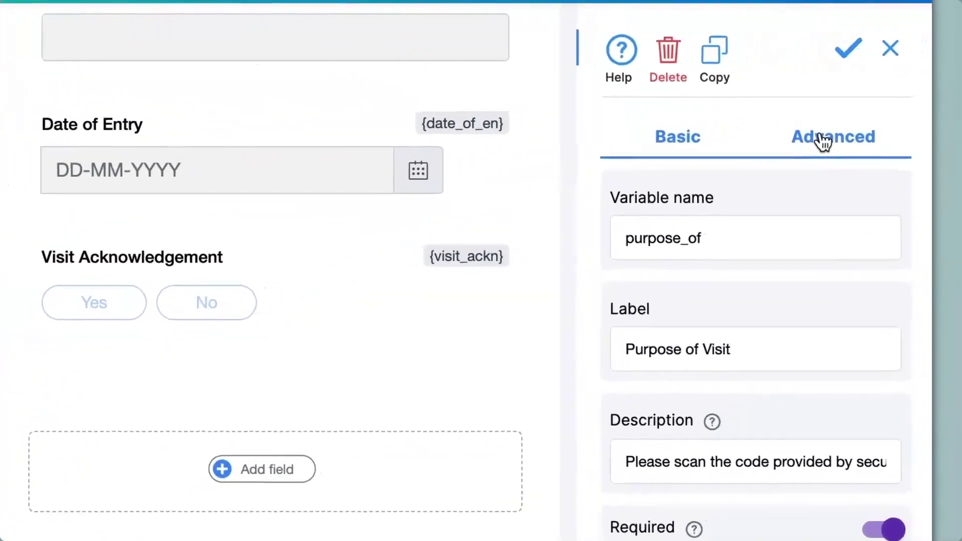
Turn off 'Allow user to input manually' in the field's Advanced options and save
left_click(855, 139)
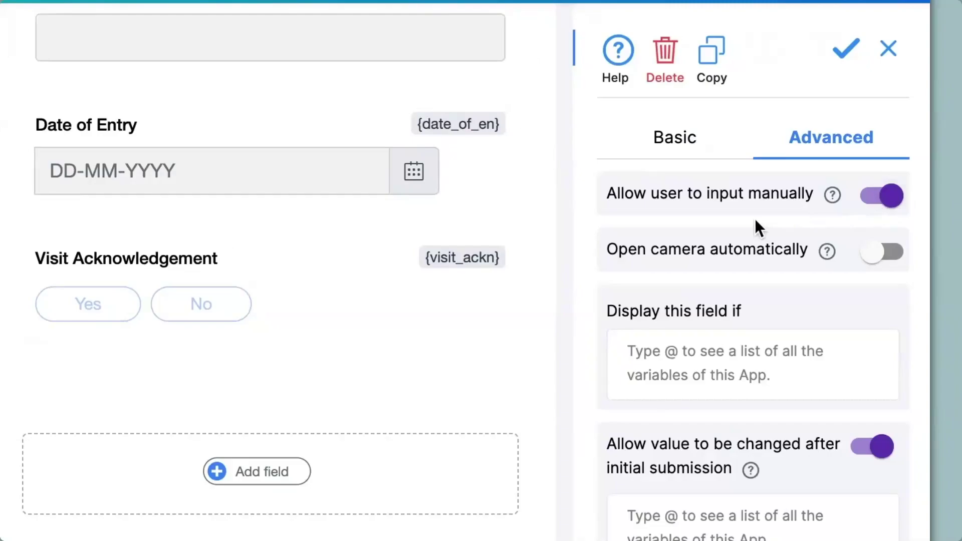
left_click(891, 197)
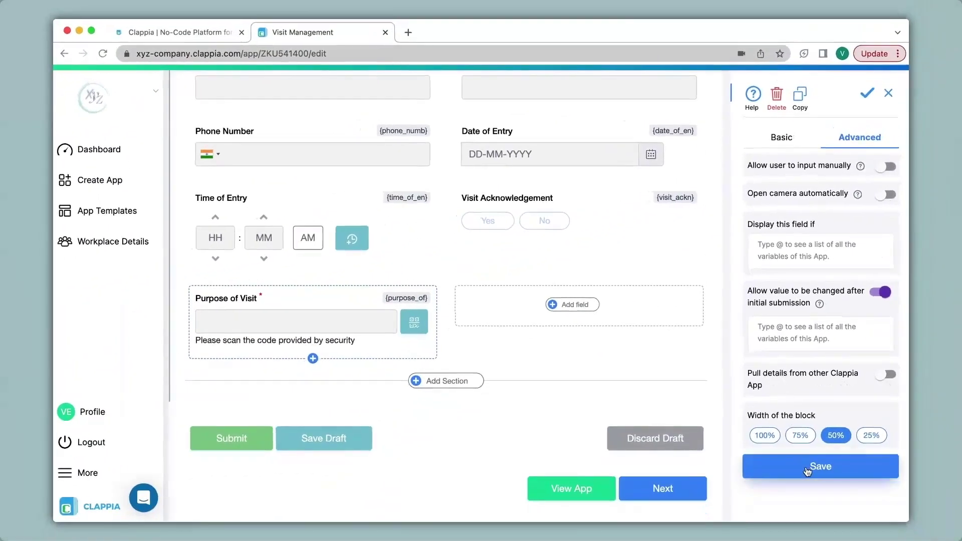
left_click(807, 469)
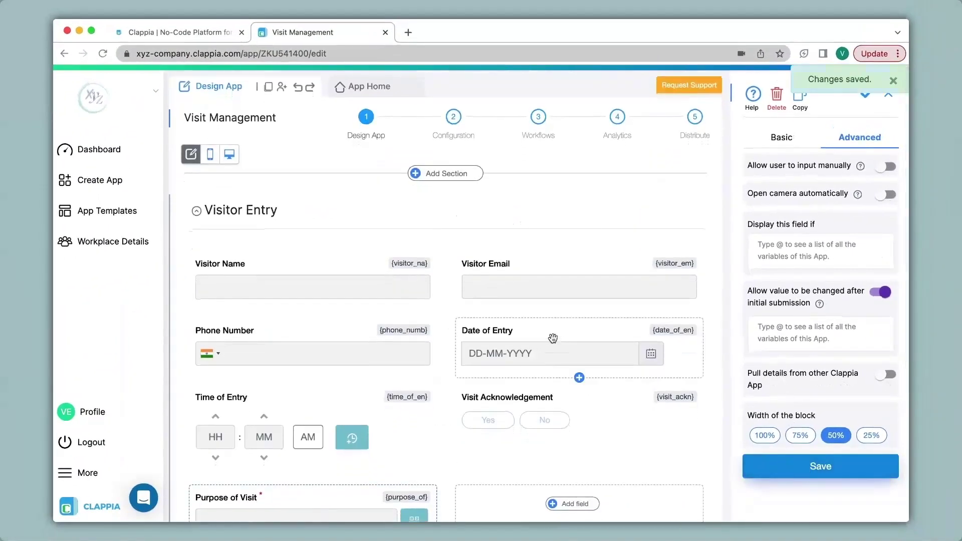
left_click(354, 89)
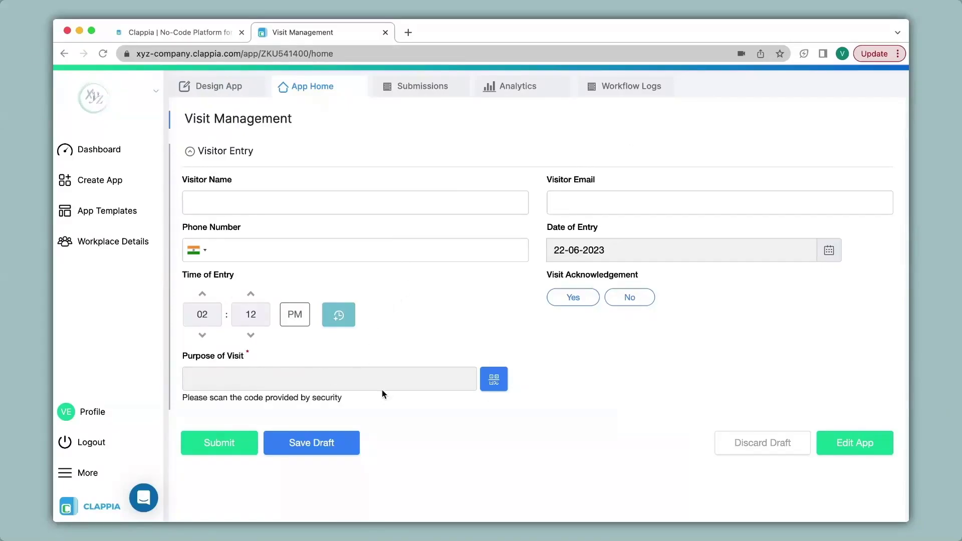
Test the live form: submit empty to hit the required error, then scan to fill Interview
left_click(223, 442)
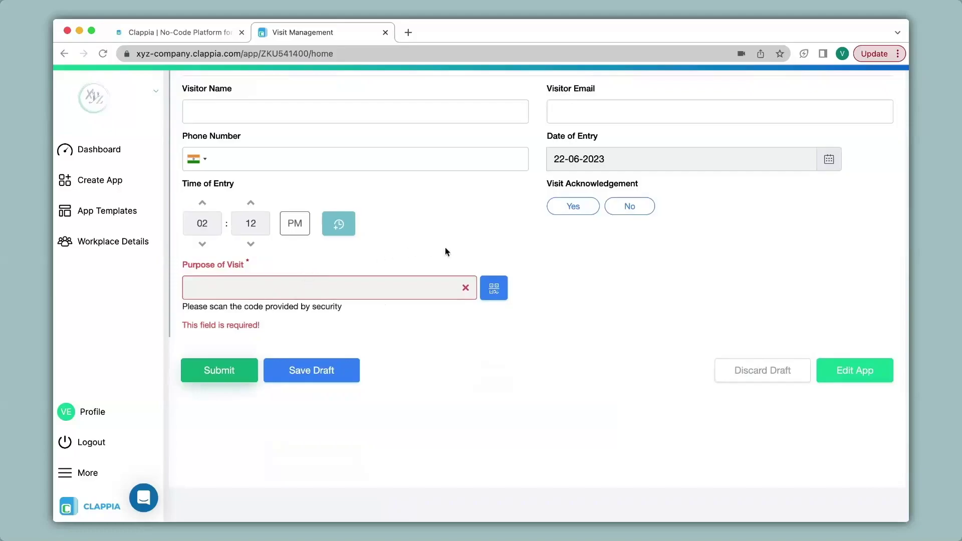
left_click(498, 291)
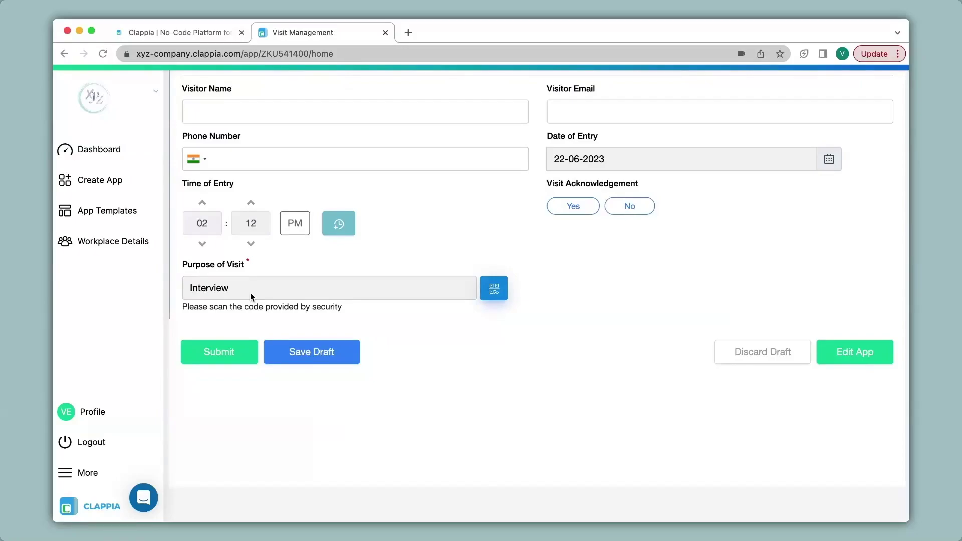
scroll(250, 297, "up", 3)
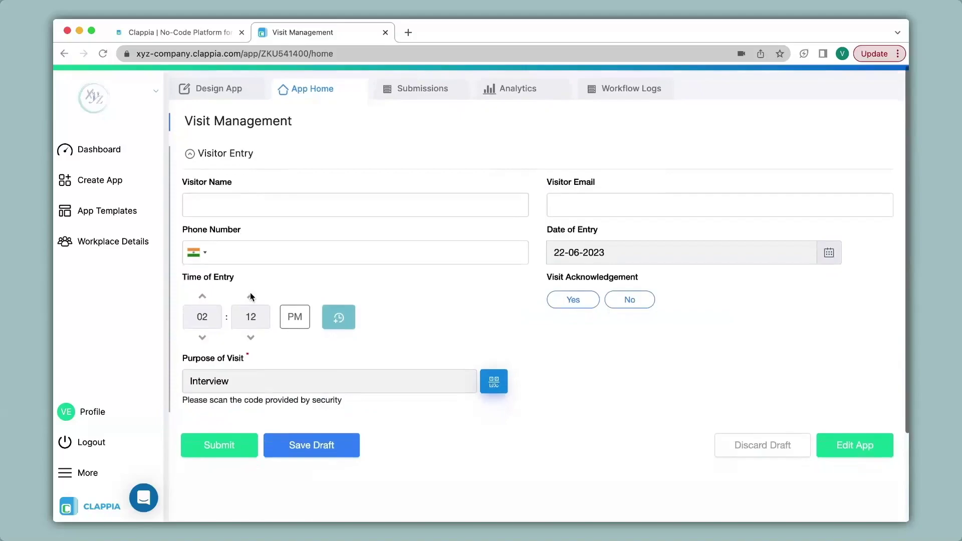
left_click(222, 89)
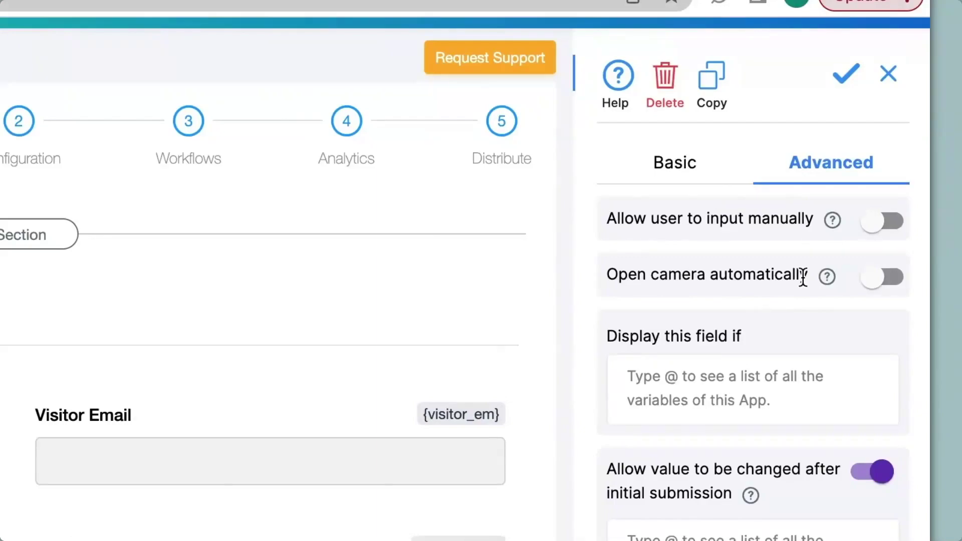
Enable 'Open camera automatically', save, and scan on App Home to fill Business Meeting
left_click(882, 284)
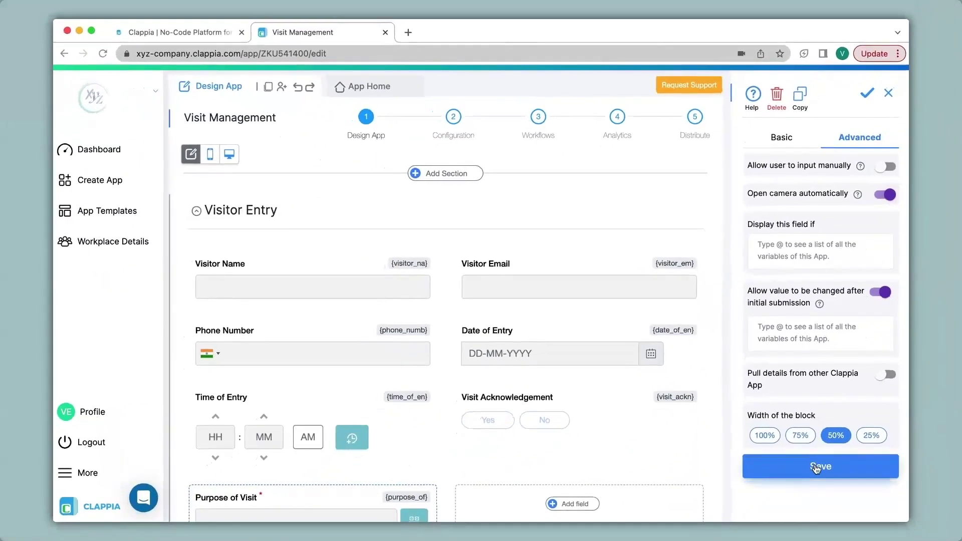
left_click(818, 467)
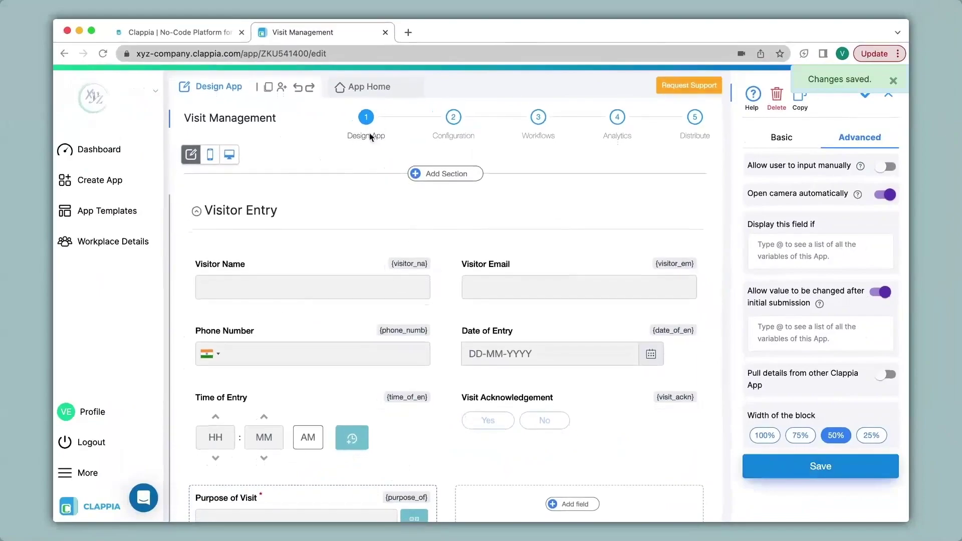
left_click(364, 88)
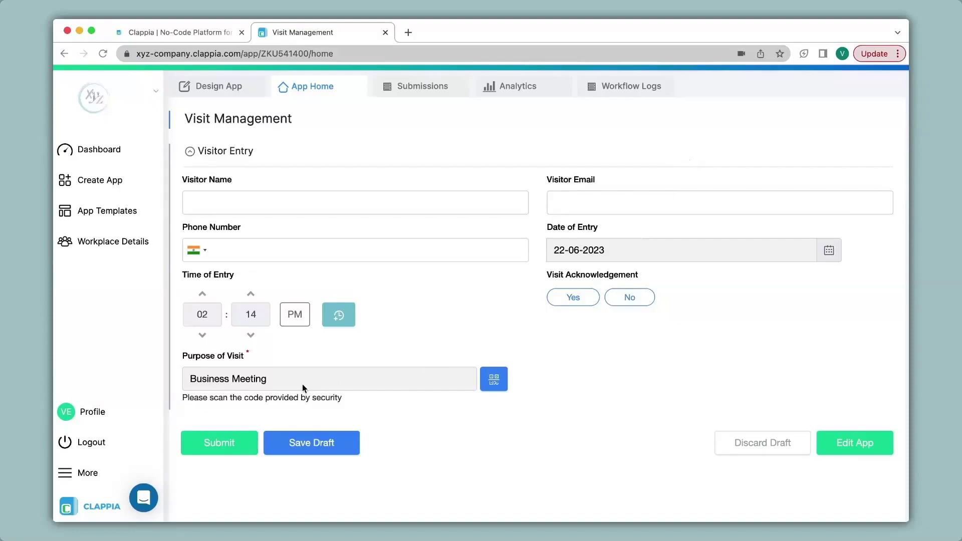
Switch 'Open camera automatically' back off in the scanner field's Advanced options
left_click(214, 88)
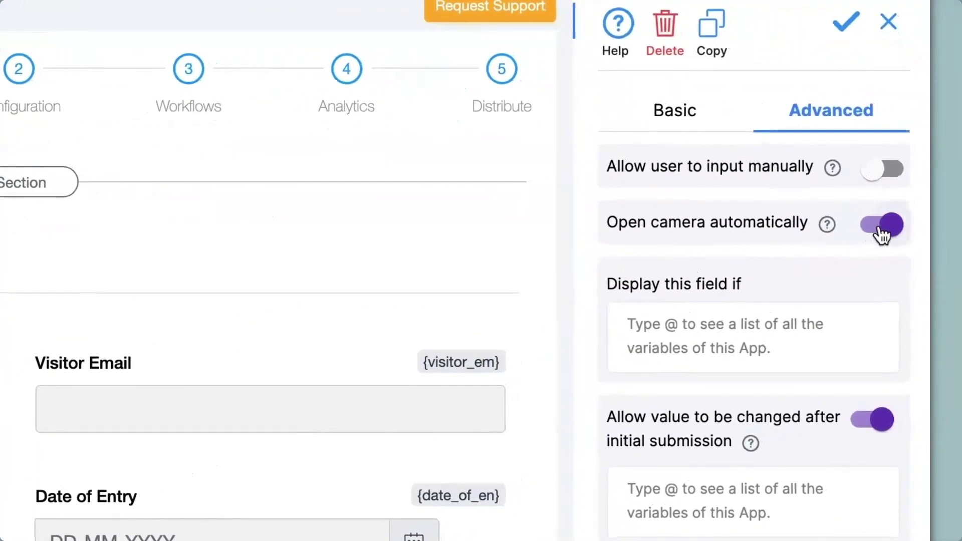
left_click(882, 234)
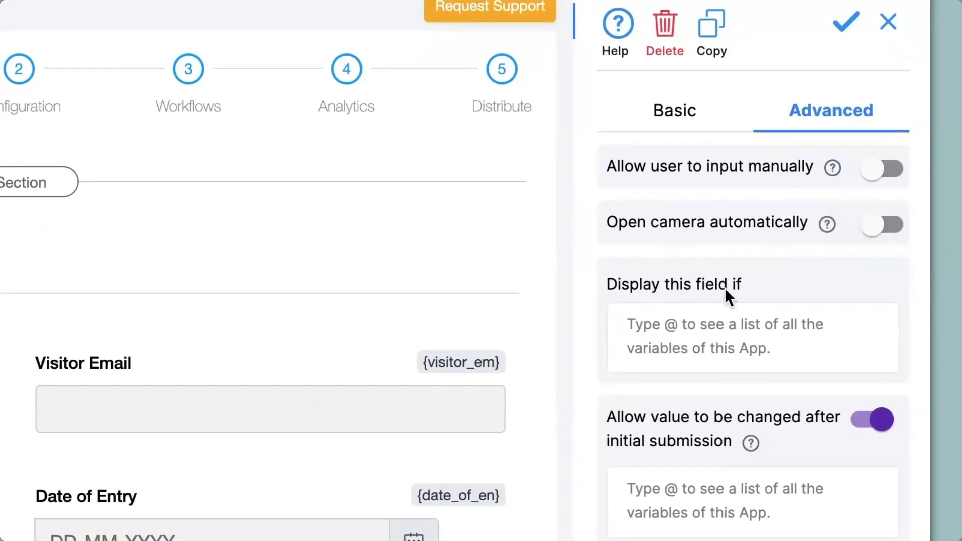
left_click(738, 350)
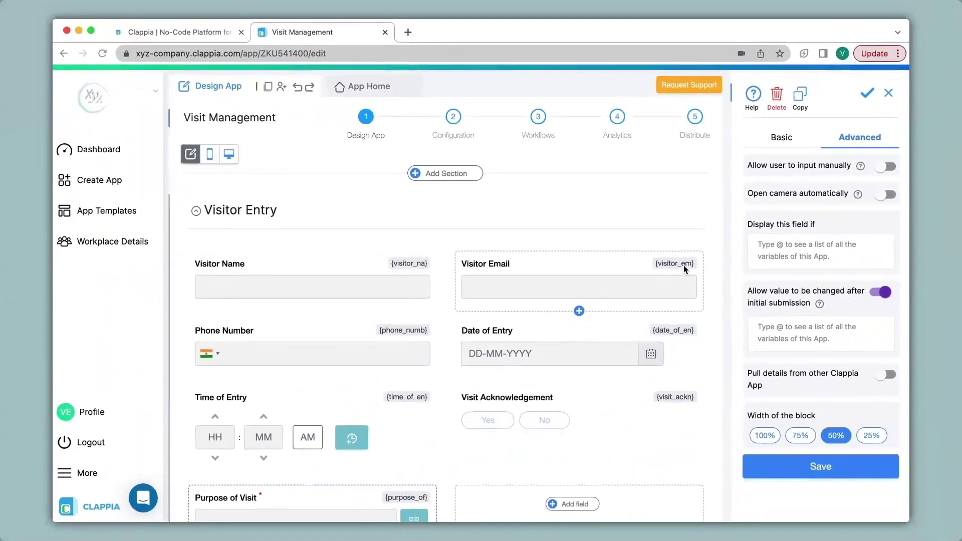
Set the display condition {visit_ackn}="Yes" for Purpose of Visit and save it
scroll(684, 266, "down", 3)
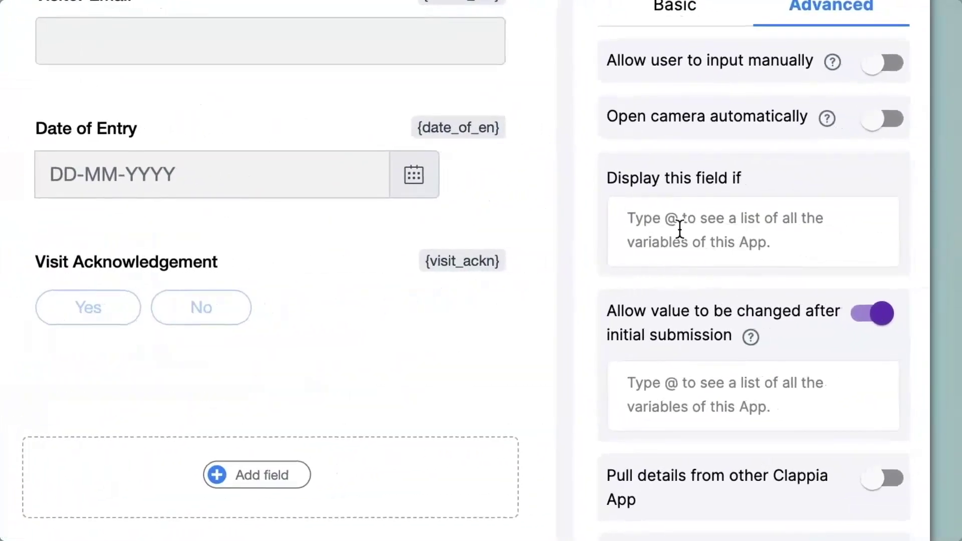
type("@")
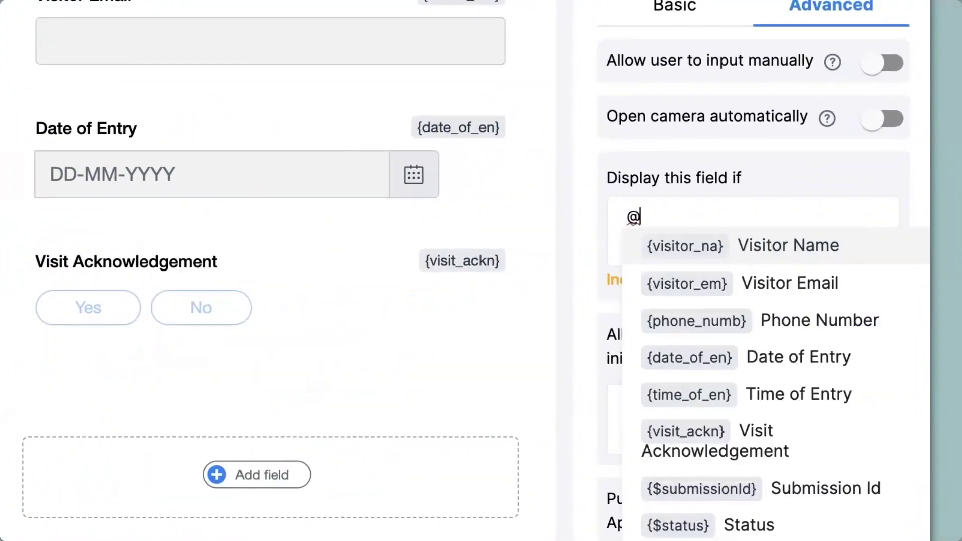
type("vis")
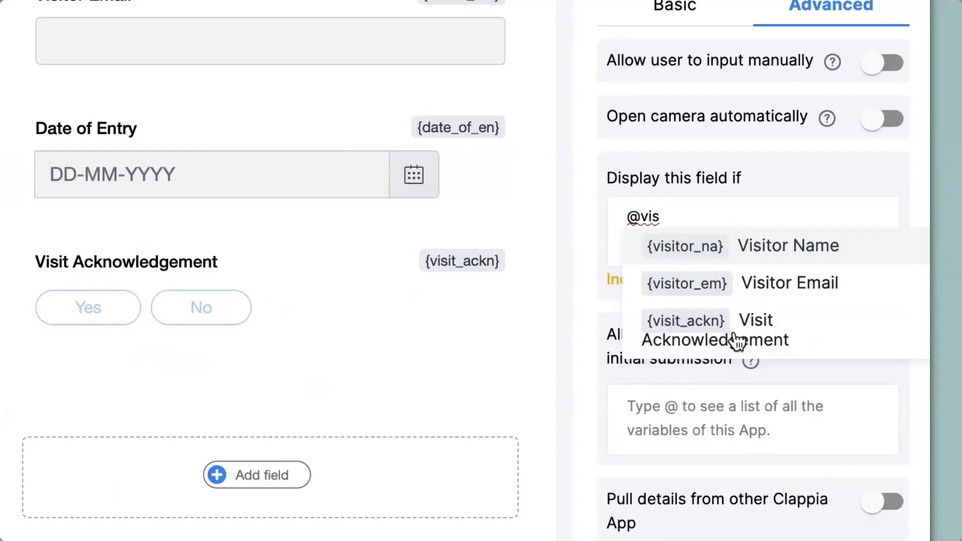
left_click(736, 342)
type("=")
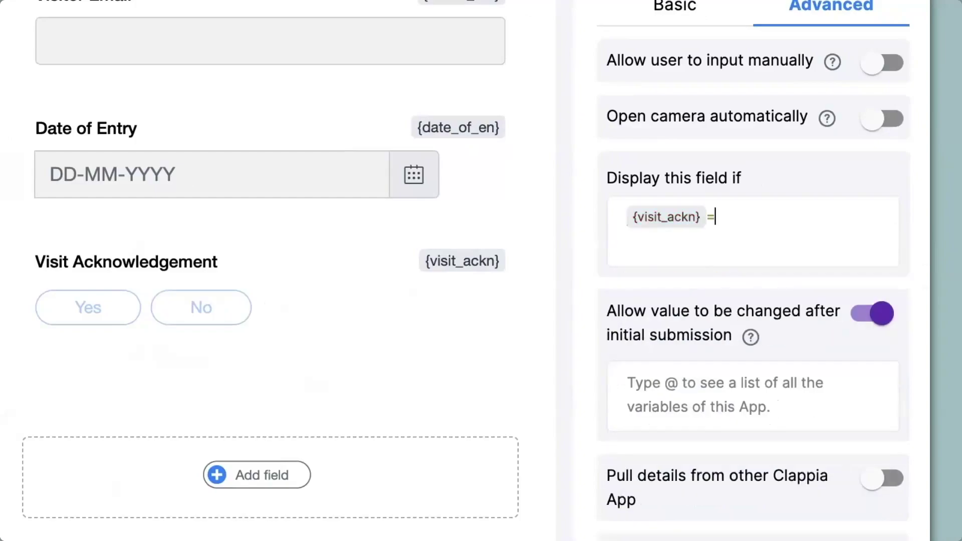
type("\"Yes")
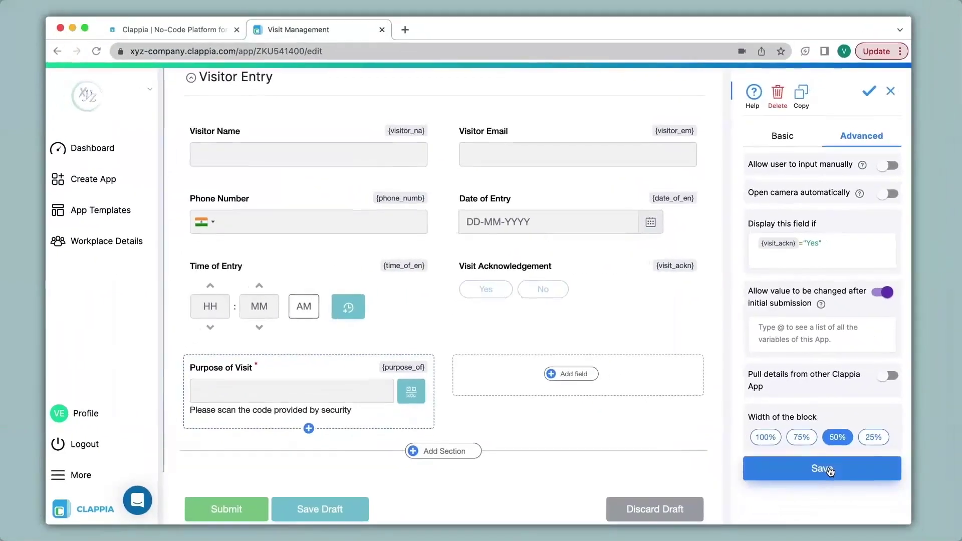
left_click(821, 466)
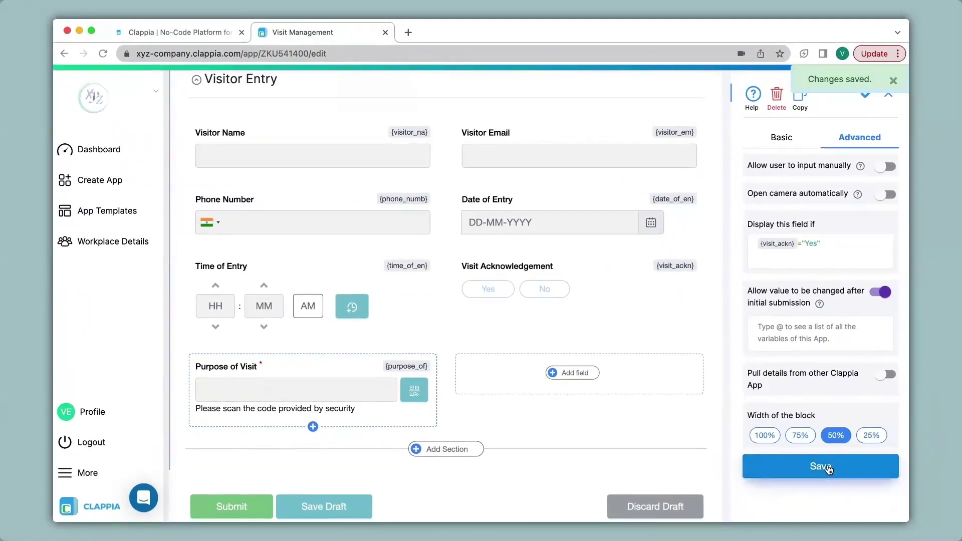
scroll(462, 347, "up", 3)
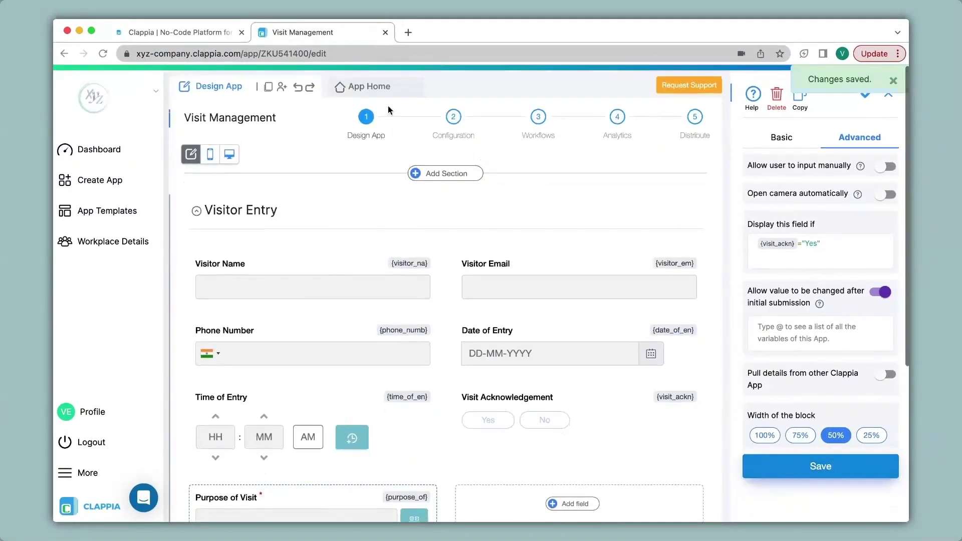
On the live form, confirm Purpose of Visit appears only when Visit Acknowledgement is Yes
left_click(372, 87)
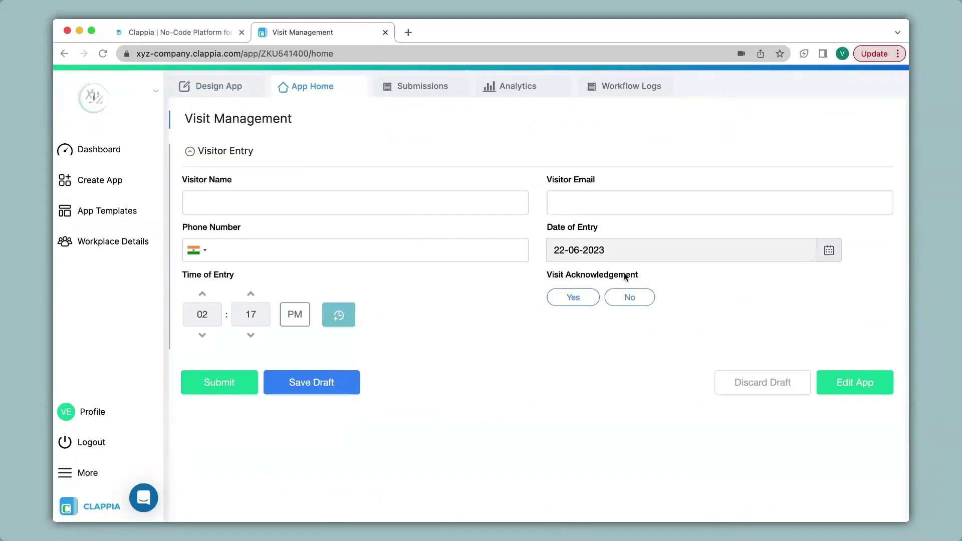
left_click(630, 297)
left_click(573, 298)
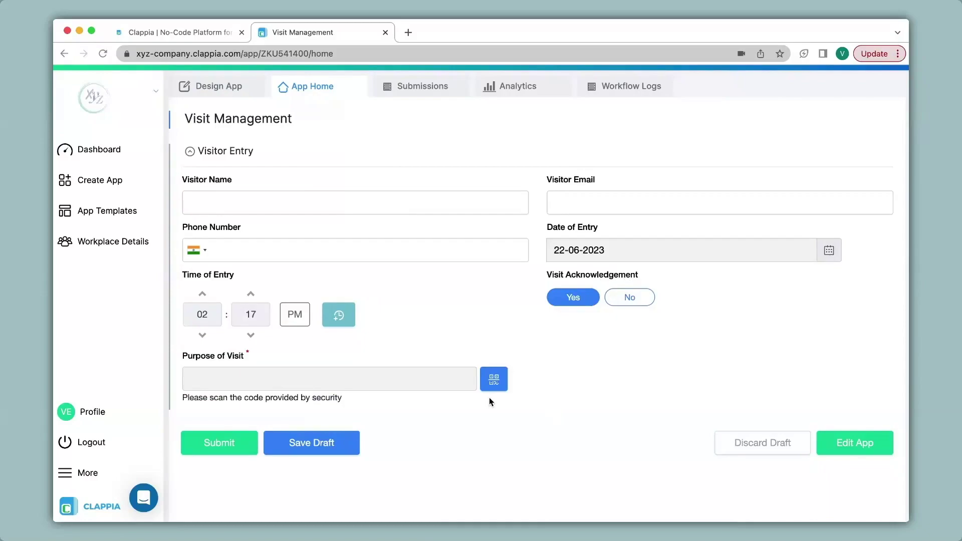
Enter the visitor's name, email and phone, scan Interview, submit, and start another entry
left_click(311, 202)
type("Anika")
left_click(578, 205)
left_click(436, 247)
type("1234567899")
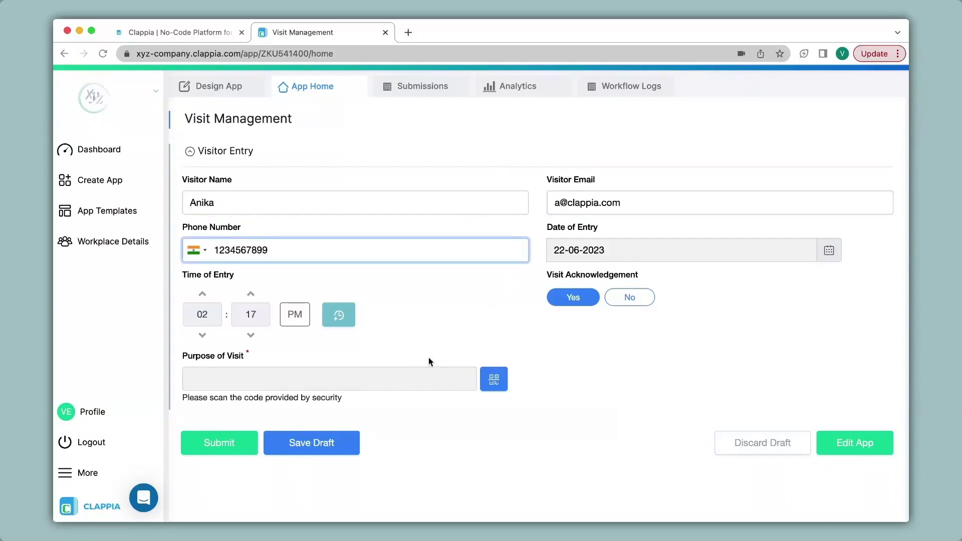
left_click(491, 380)
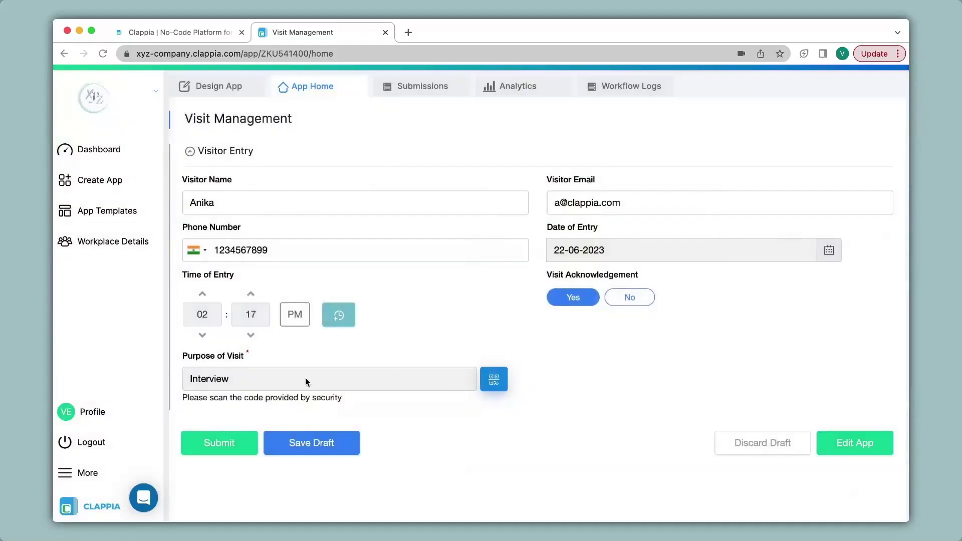
left_click(235, 444)
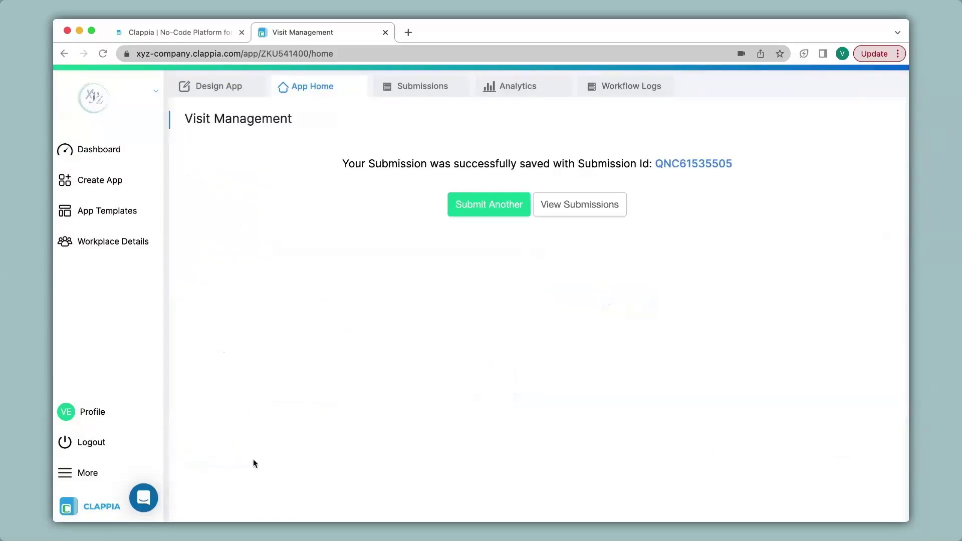
left_click(475, 215)
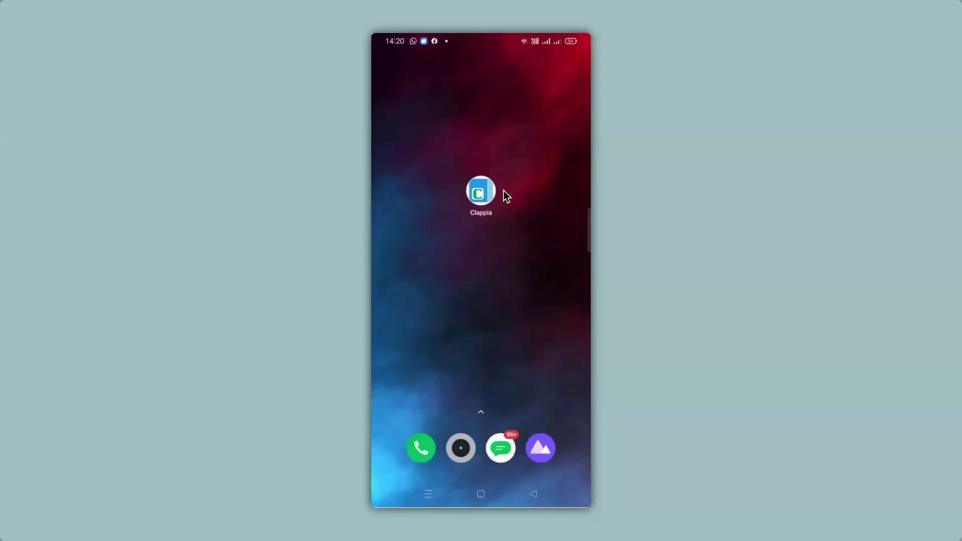
Launch the Clappia mobile app and open the Visit Management app
left_click(504, 191)
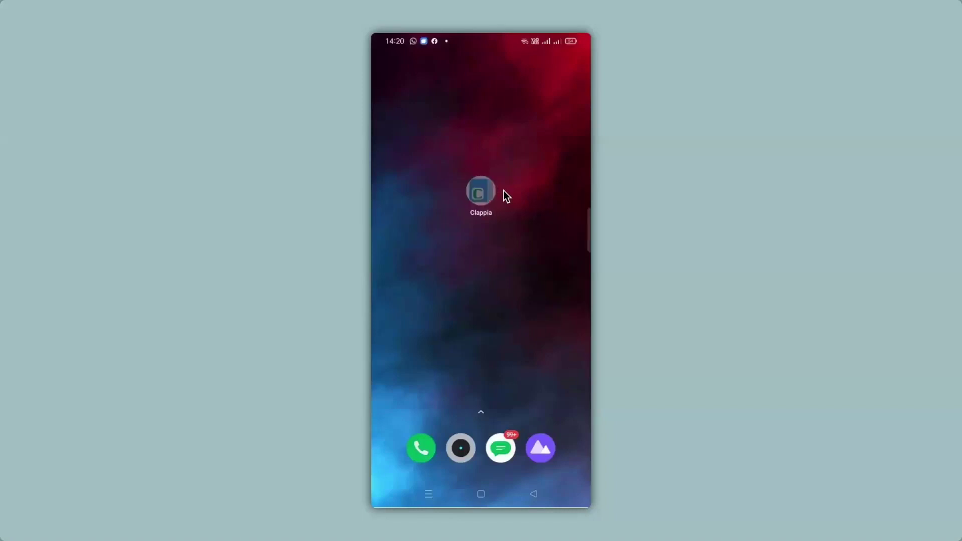
scroll(503, 190, "down", 5)
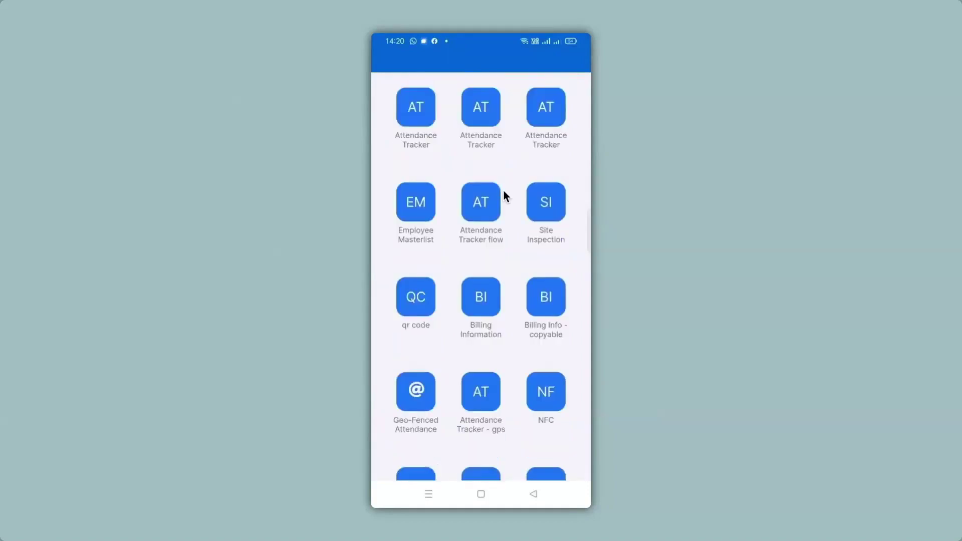
scroll(504, 190, "down", 5)
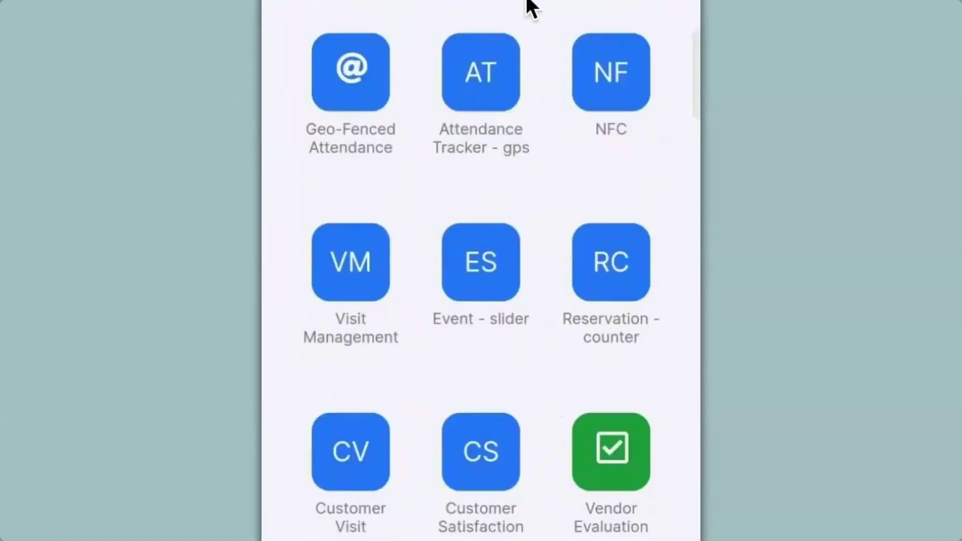
left_click(337, 316)
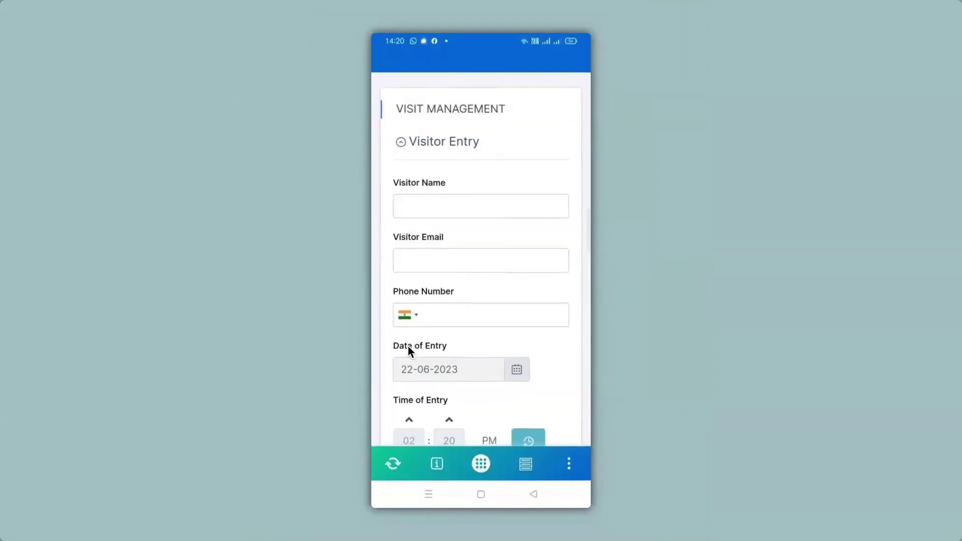
scroll(408, 350, "down", 3)
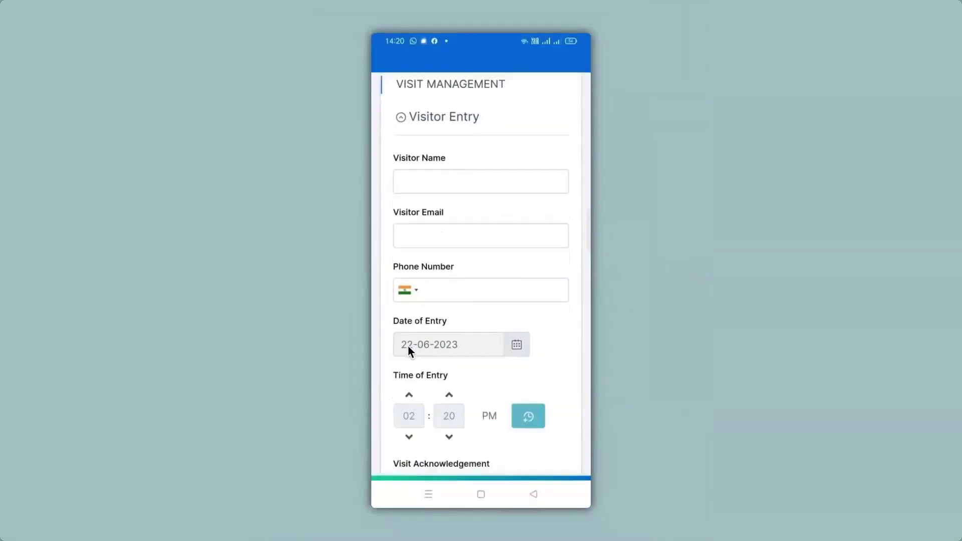
scroll(408, 347, "up", 3)
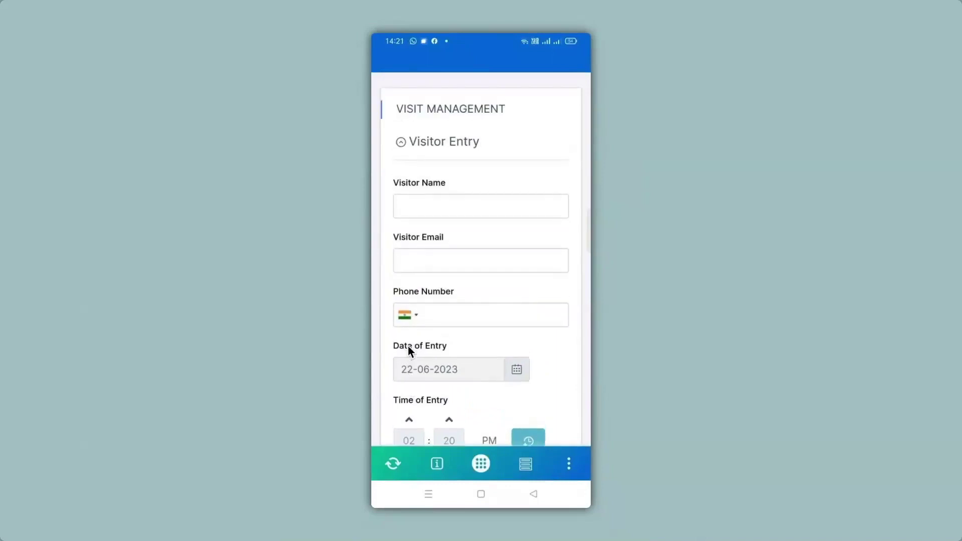
Enter the visitor's name, email address and phone number
type("Anita")
key("Tab")
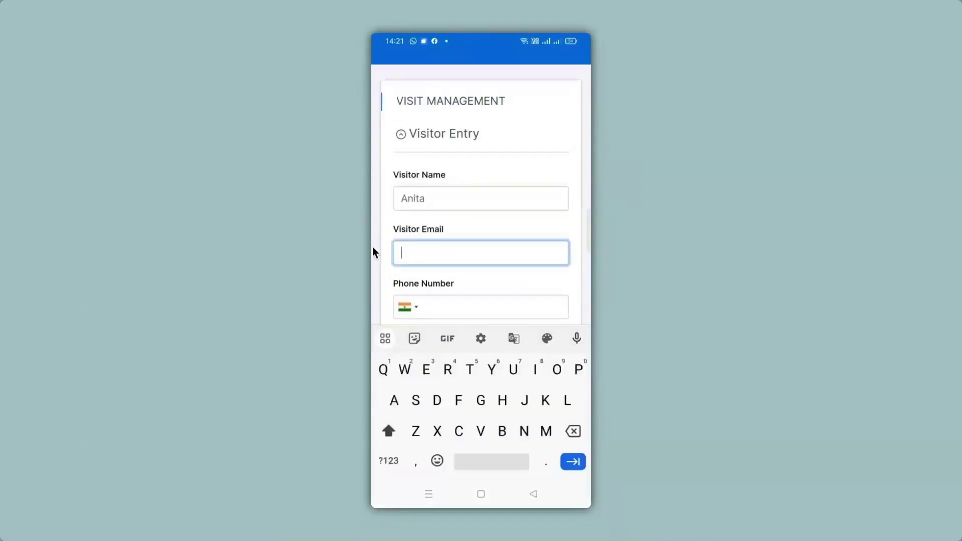
key("Tab")
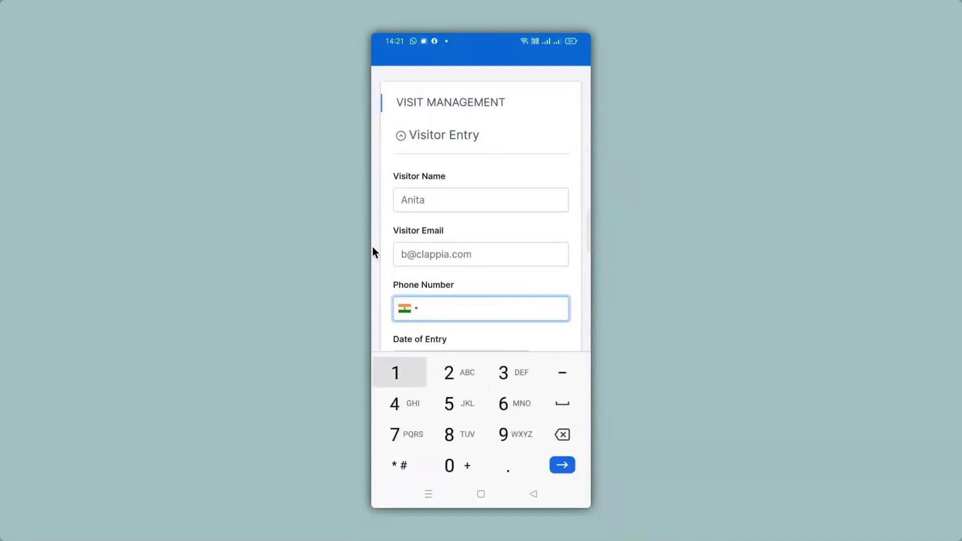
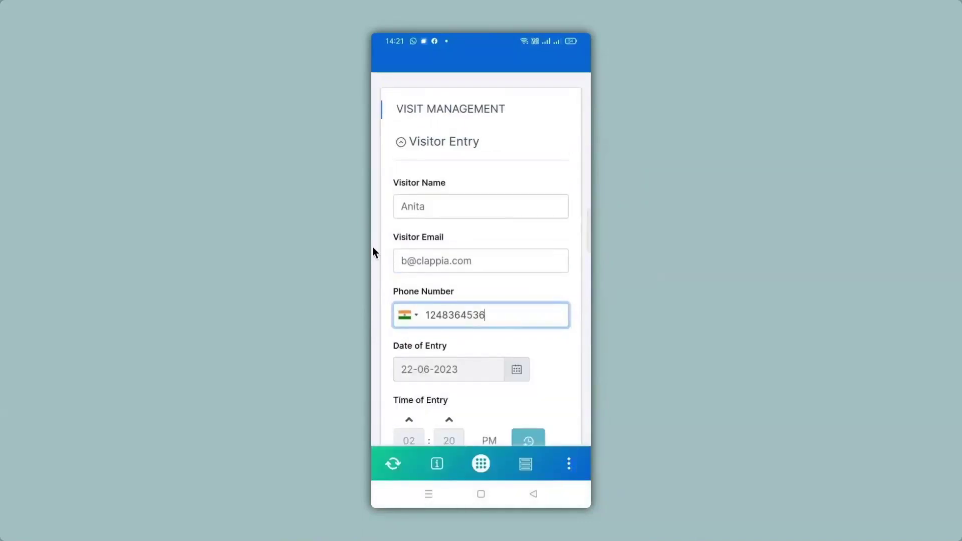
Answer Yes to acknowledgement, scan Interview as Purpose of Visit, and submit the entry
scroll(371, 247, "down", 3)
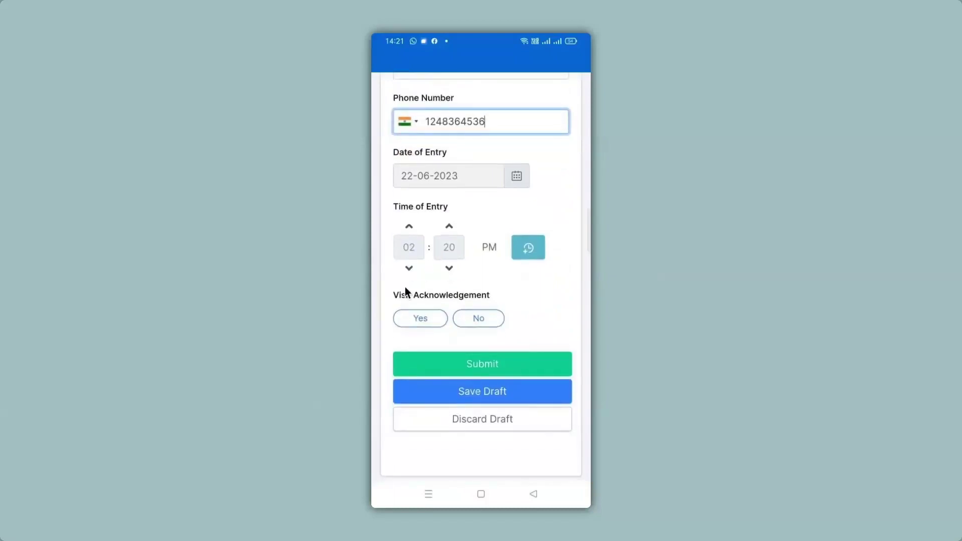
left_click(427, 318)
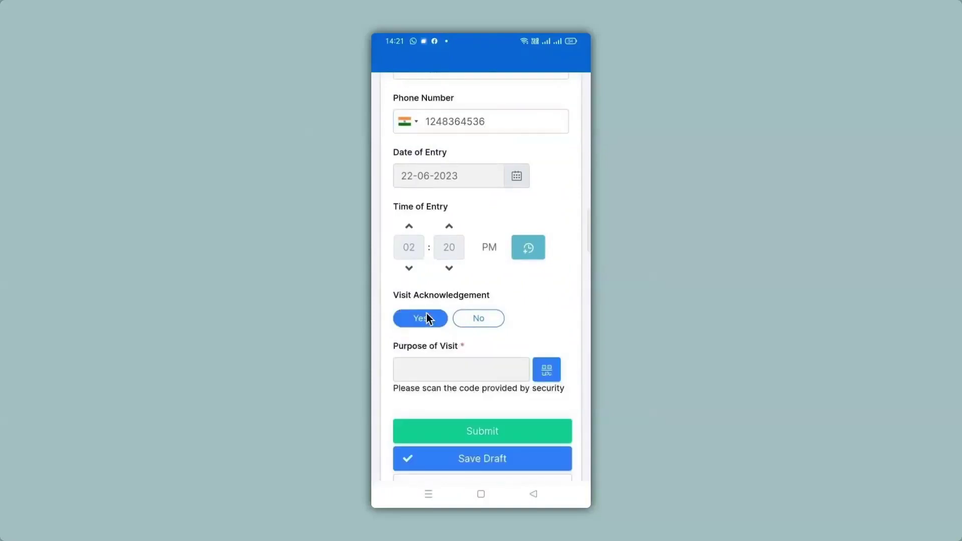
left_click(547, 369)
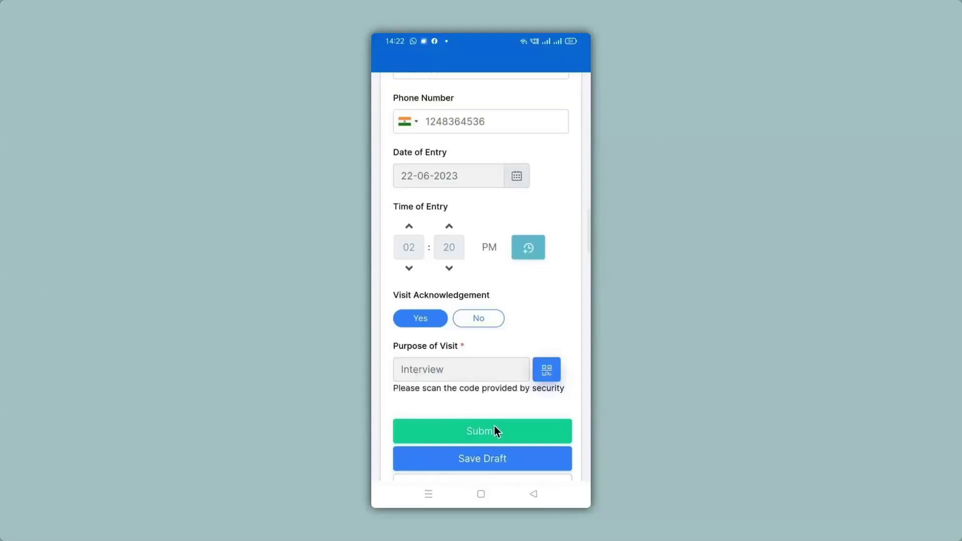
left_click_drag(495, 426, 511, 387)
left_click(511, 386)
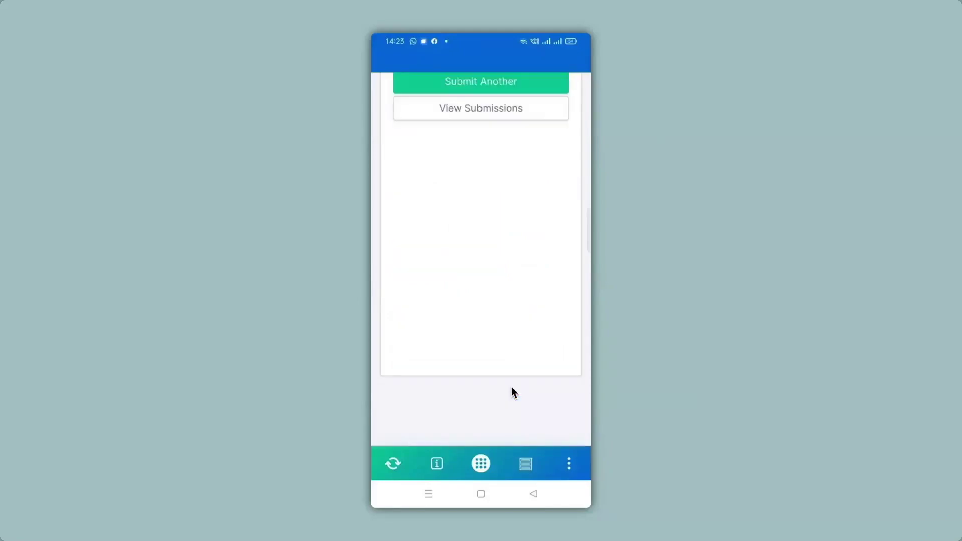
Open the newest mobile visitor entry and confirm Visit Acknowledgement Yes and Purpose of Visit Interview
left_click(446, 114)
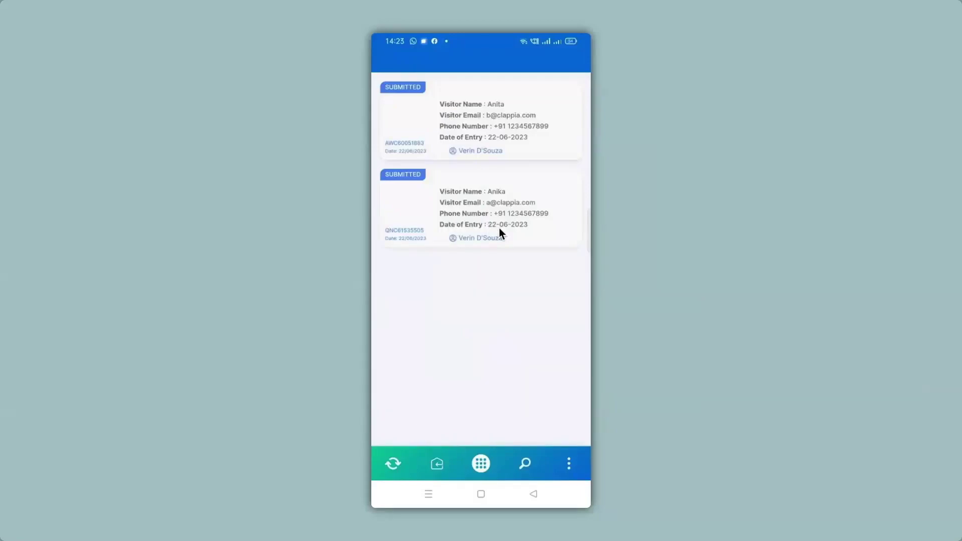
left_click(470, 144)
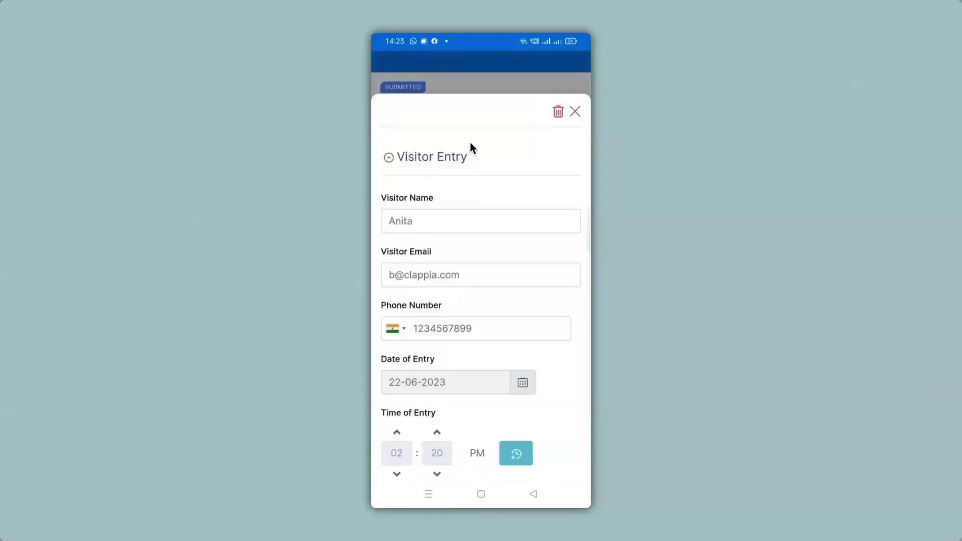
scroll(470, 144, "down", 5)
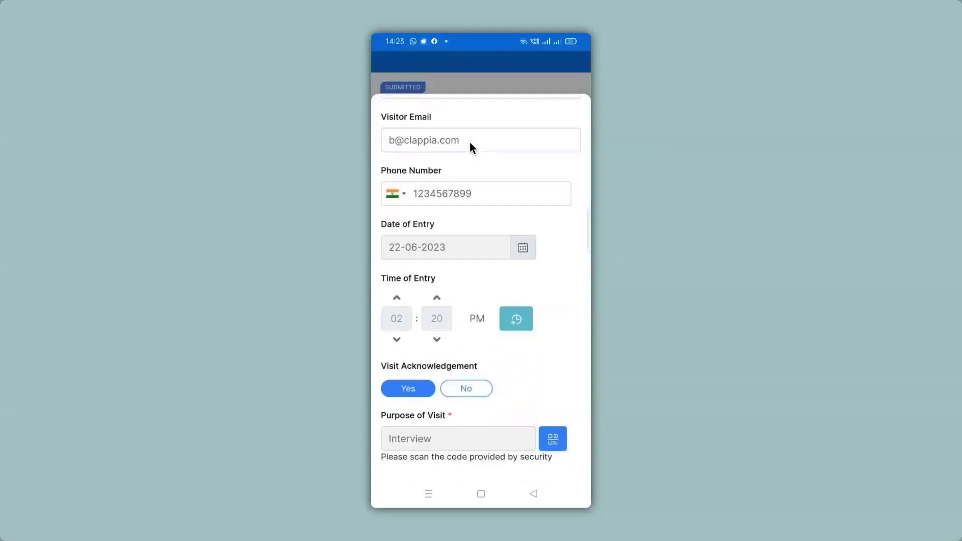
scroll(470, 143, "down", 1)
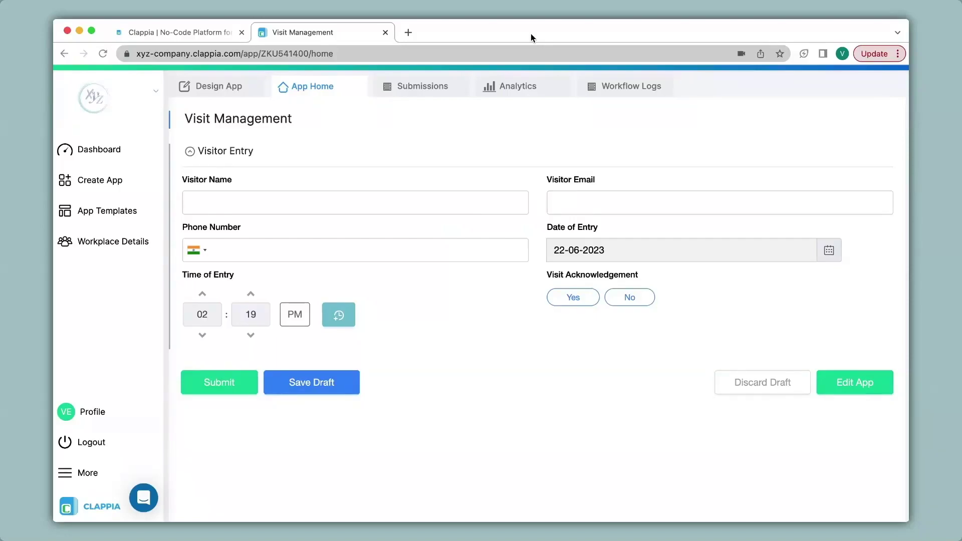
Verify the newest web submission shows Purpose of Visit Interview, then go back to Design App
left_click(434, 89)
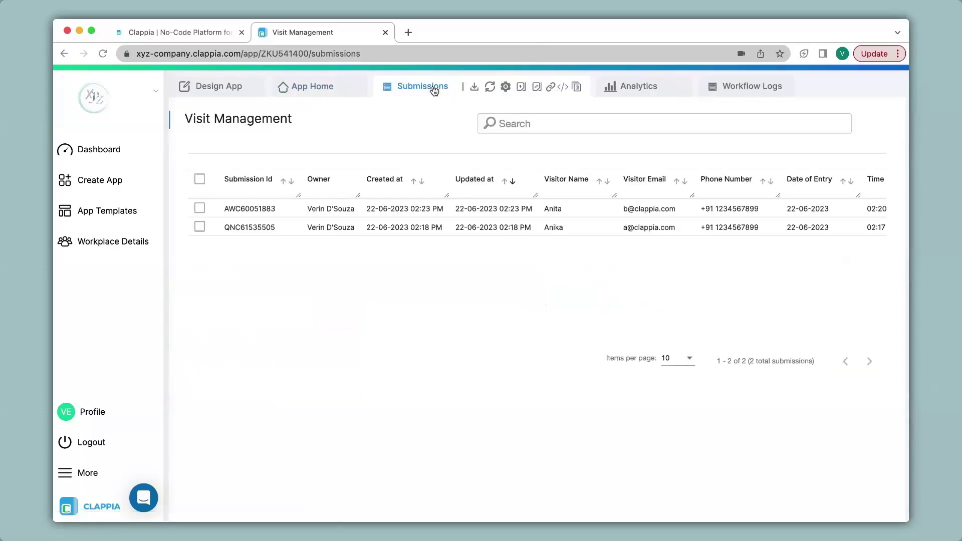
left_click(388, 215)
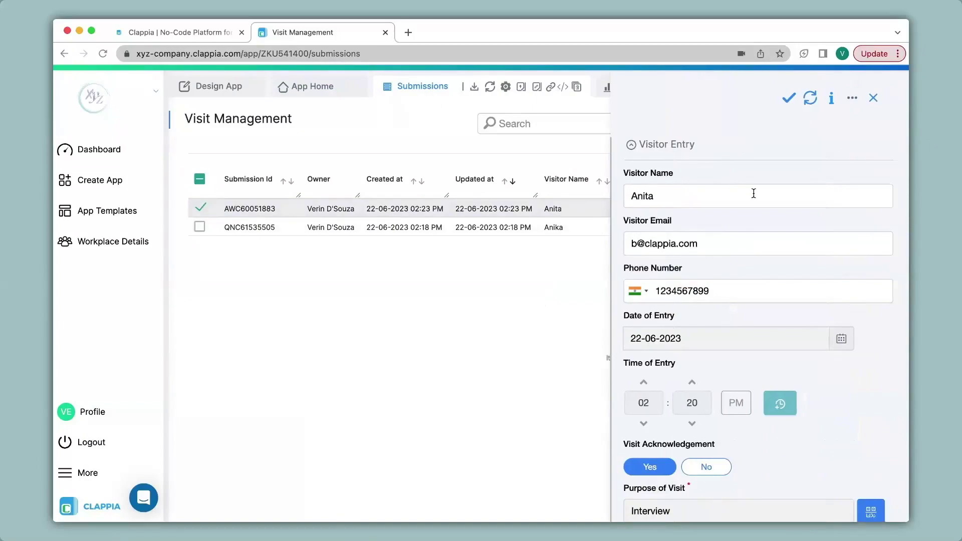
scroll(753, 194, "down", 3)
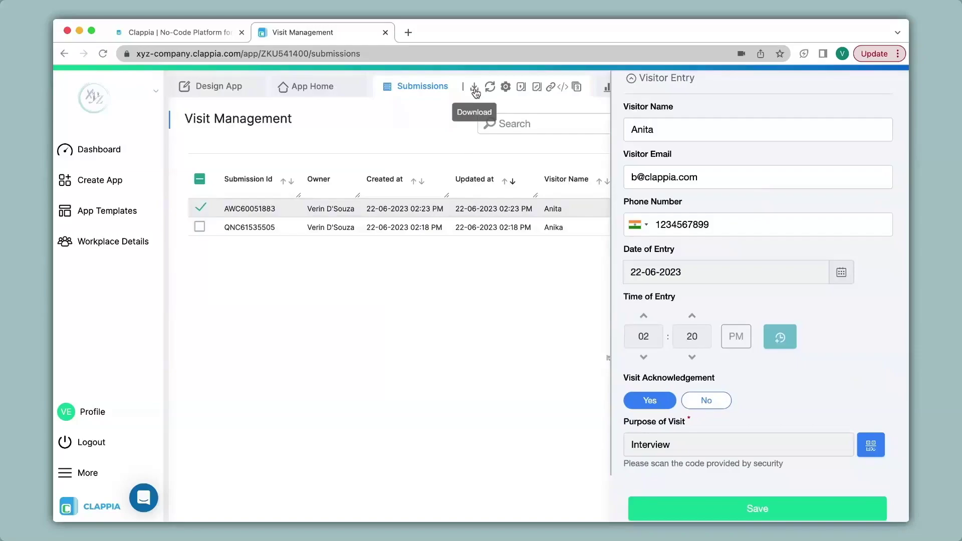
left_click(215, 91)
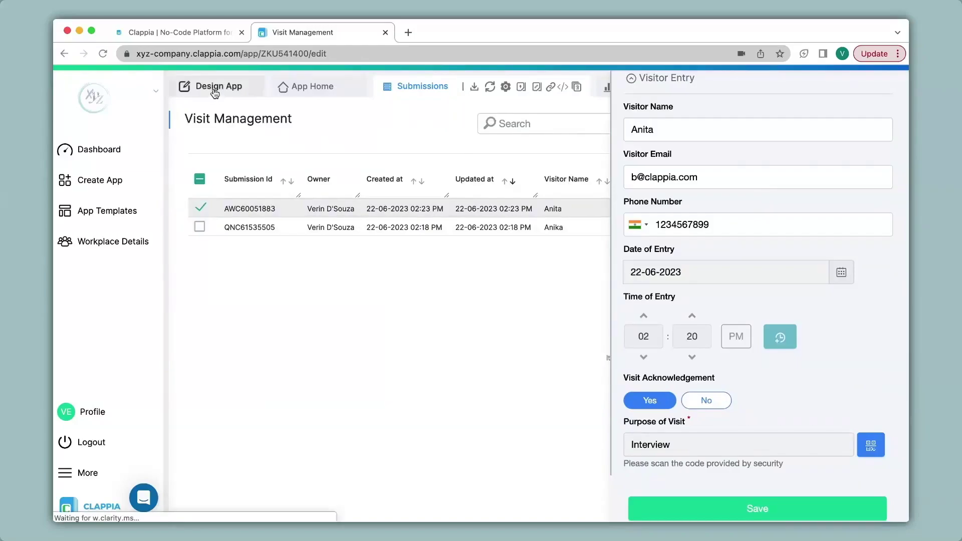